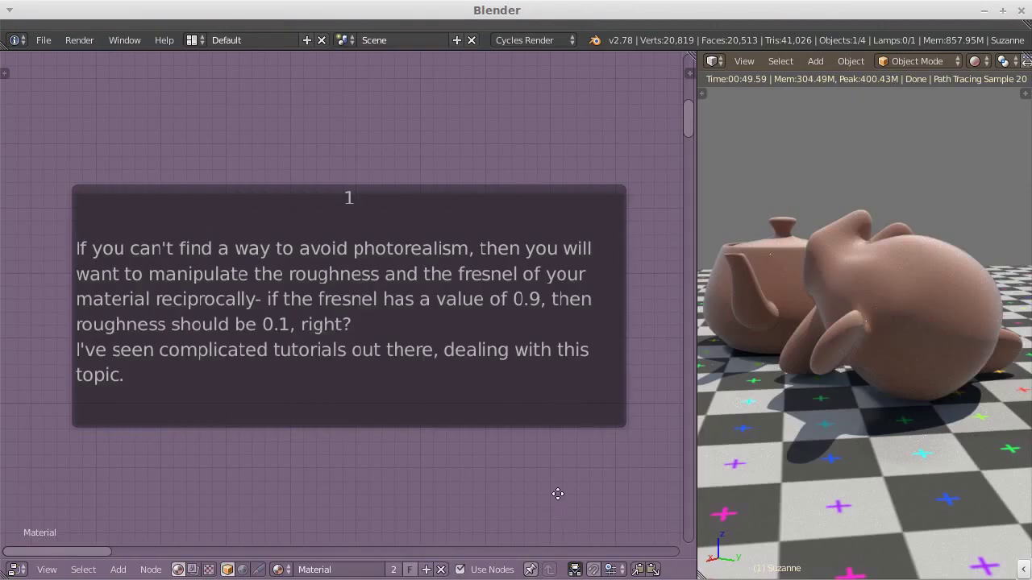
Pan past captions 1 and 2 to show the Layer Weight Fresnel, Subtract (1.000) and Power (2.000) roughness nodes.
middle_drag(558, 494, 120, 474)
middle_drag(299, 470, 203, 482)
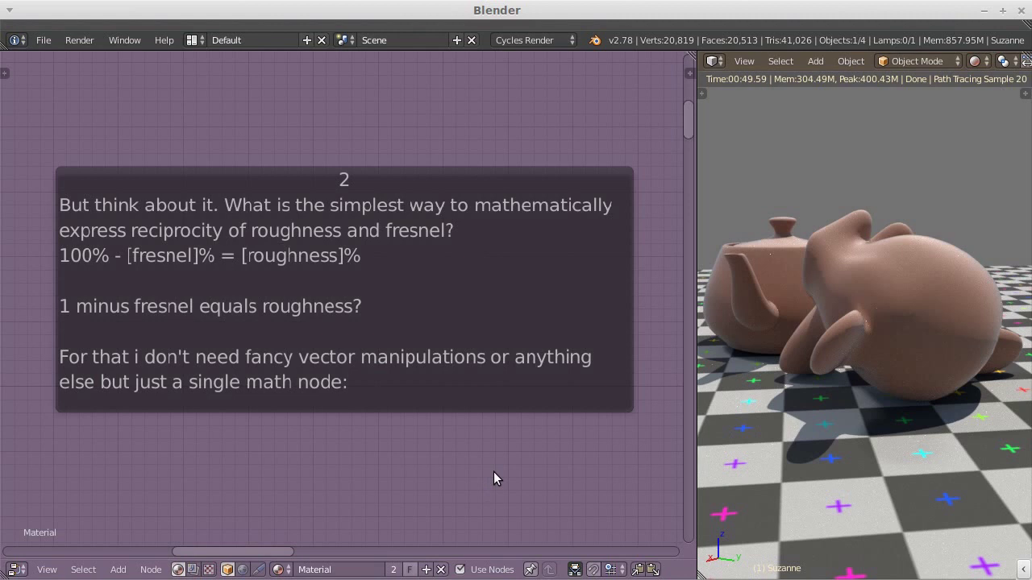
middle_drag(493, 478, 16, 442)
scroll(342, 307, down, 2)
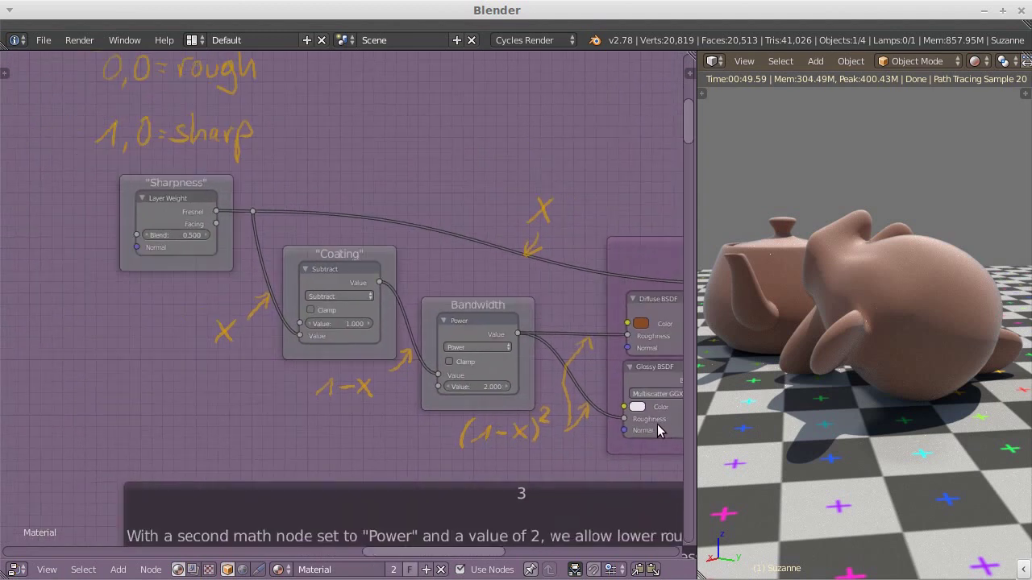
Zoom out over the Fresnel, Subtract, Power and Glossy chain, then pan up to the Viewer and Emission nodes.
middle_drag(608, 403, 436, 403)
scroll(536, 401, down, 1)
scroll(510, 401, down, 1)
scroll(509, 401, down, 1)
scroll(495, 406, down, 1)
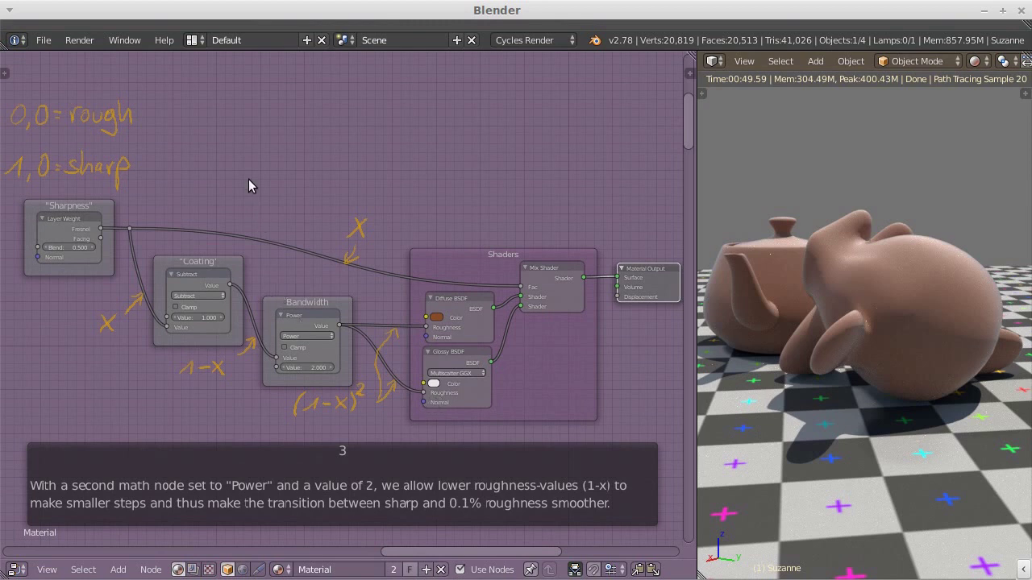
scroll(248, 186, up, 1)
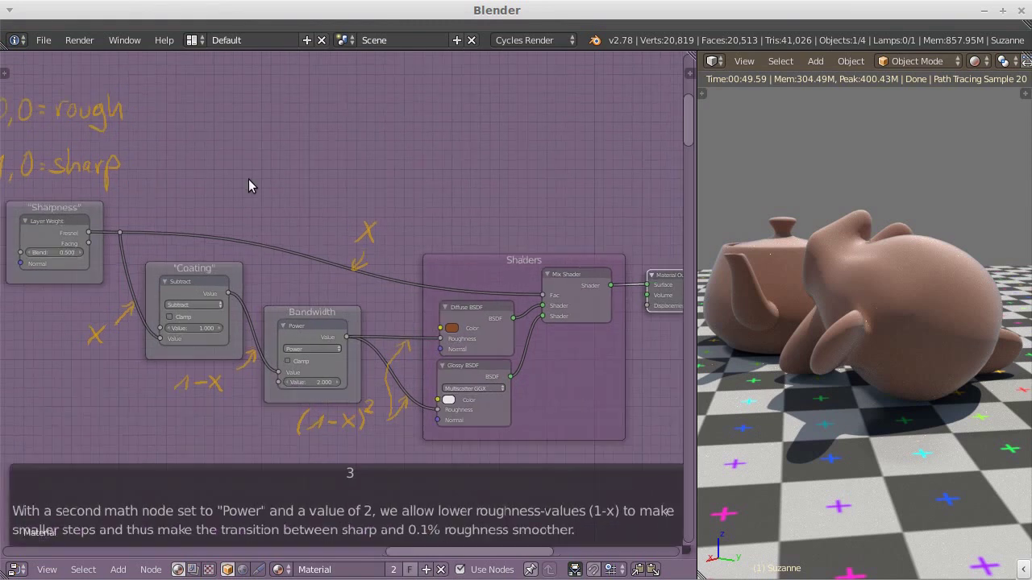
ctrl+middle_drag(248, 186, 254, 169)
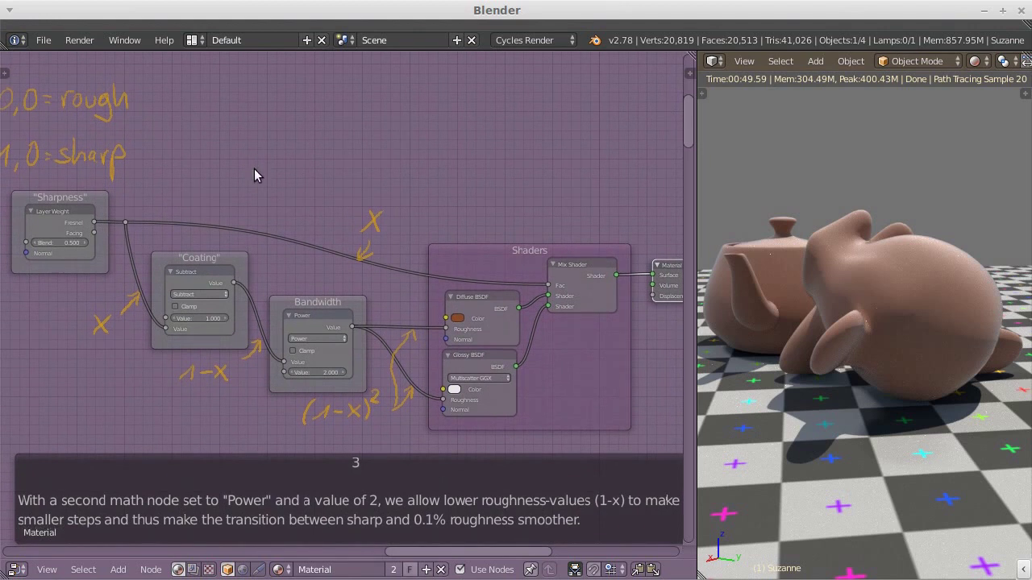
middle_drag(258, 166, 232, 404)
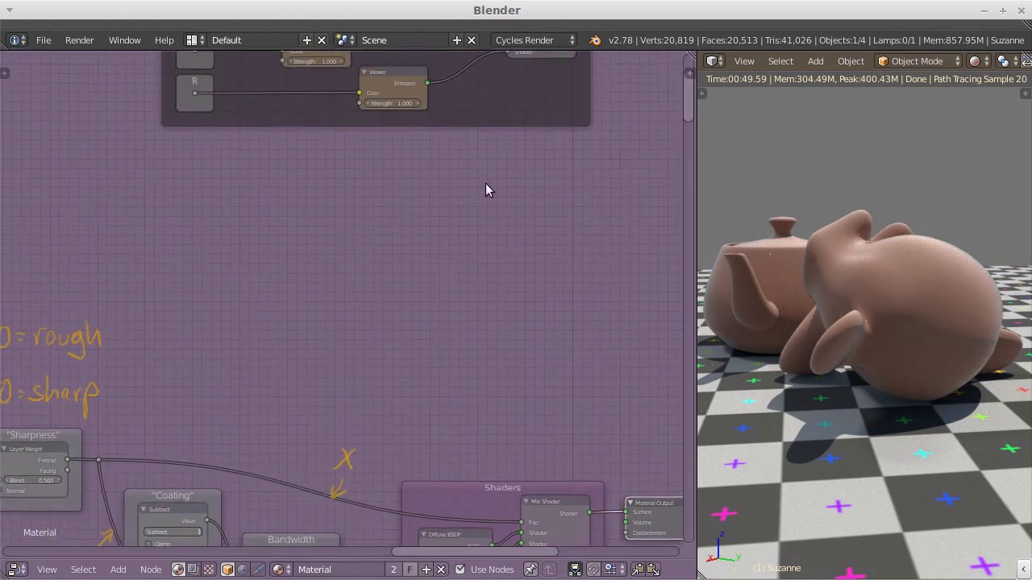
Move the Split viewer frame down and link Sharpness Fresnel to L and Coating Value to R.
mouse_move(496, 118)
mouse_down()
mouse_move(490, 233)
mouse_move(564, 400)
mouse_move(514, 405)
mouse_move(517, 413)
mouse_up()
scroll(450, 455, up, 1)
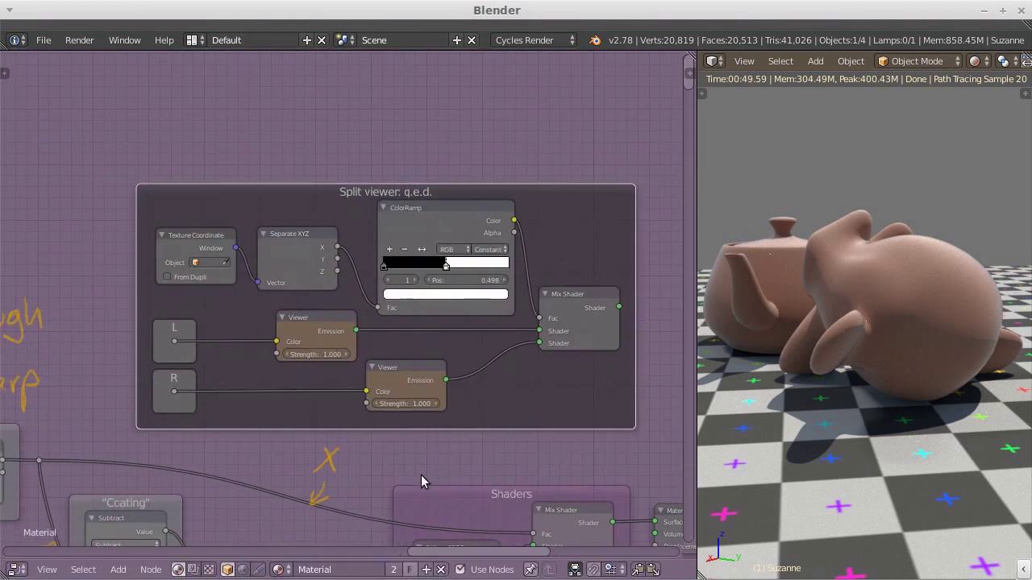
mouse_move(421, 475)
middle_down()
mouse_move(478, 371)
mouse_move(468, 357)
middle_up()
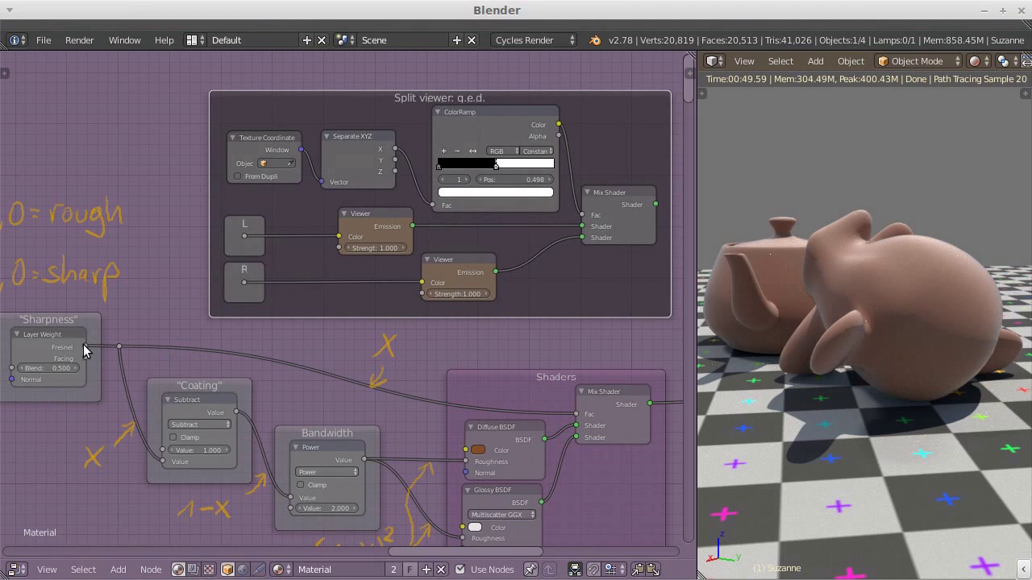
drag(84, 347, 240, 239)
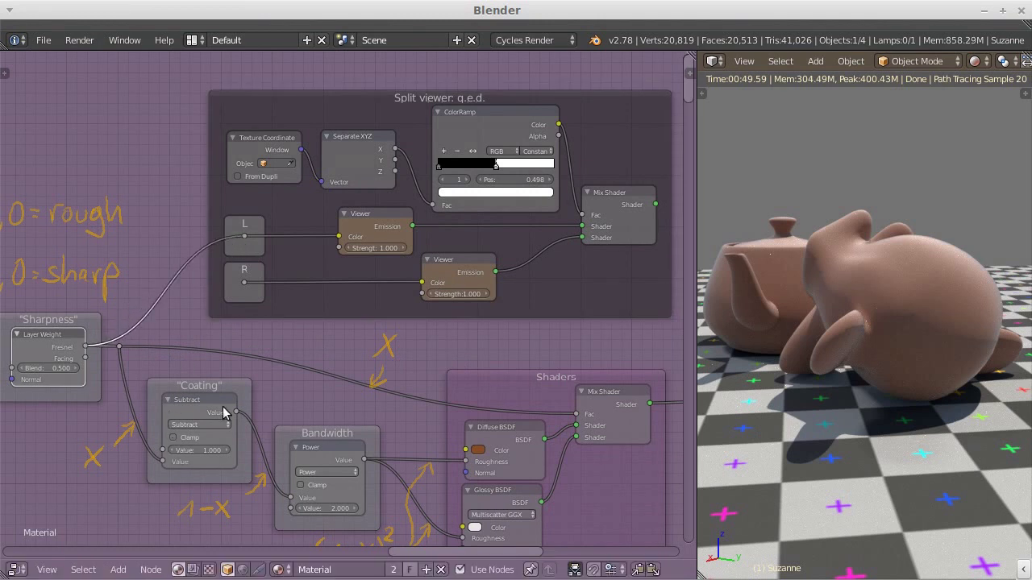
drag(237, 413, 245, 283)
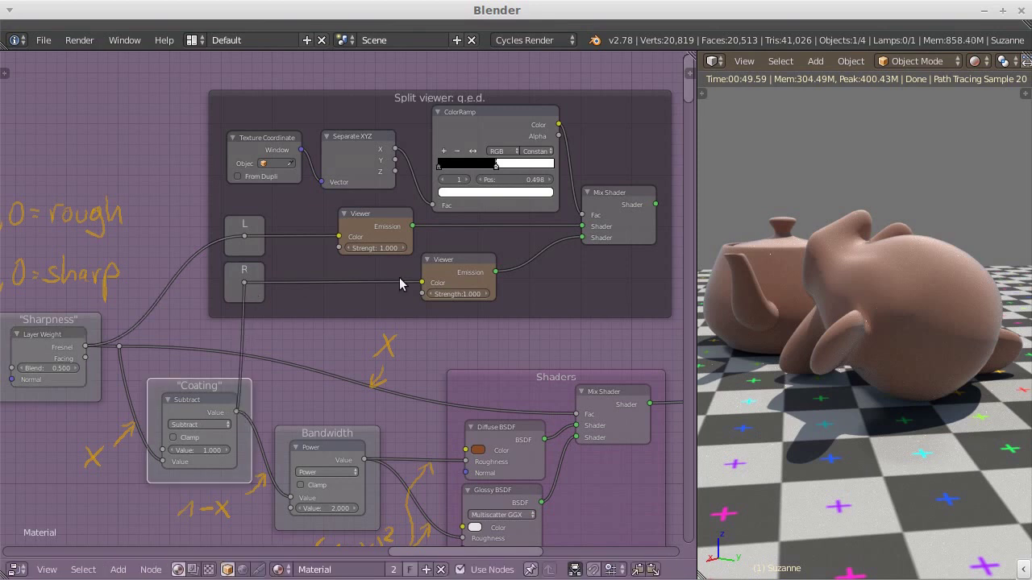
Preview the Fresnel-versus-Coating split on the models, then reconnect the Shaders Mix Shader to Material Output.
ctrl+shift+click(613, 219)
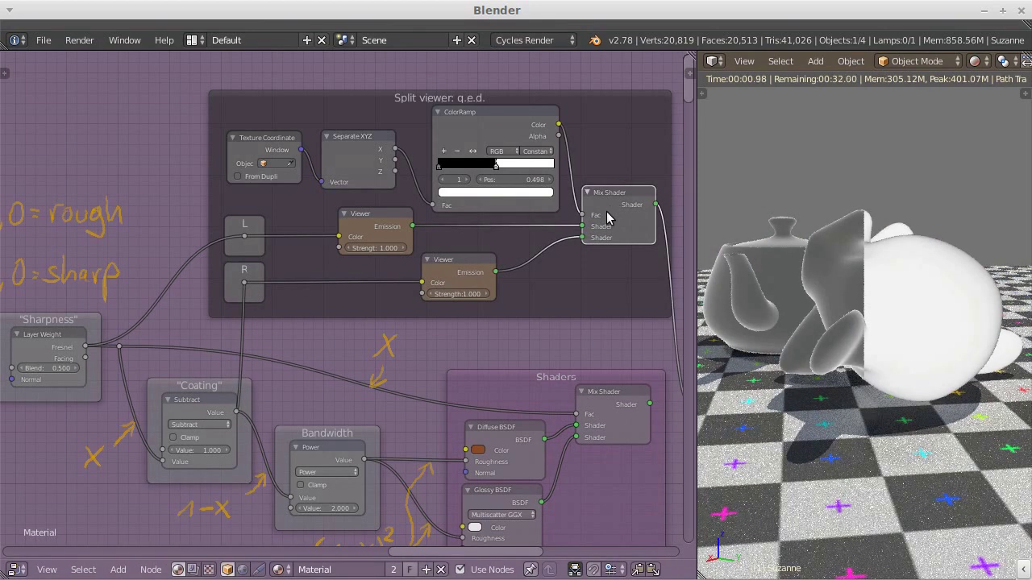
mouse_move(903, 352)
middle_down()
mouse_move(900, 303)
mouse_move(905, 325)
mouse_move(876, 329)
middle_up()
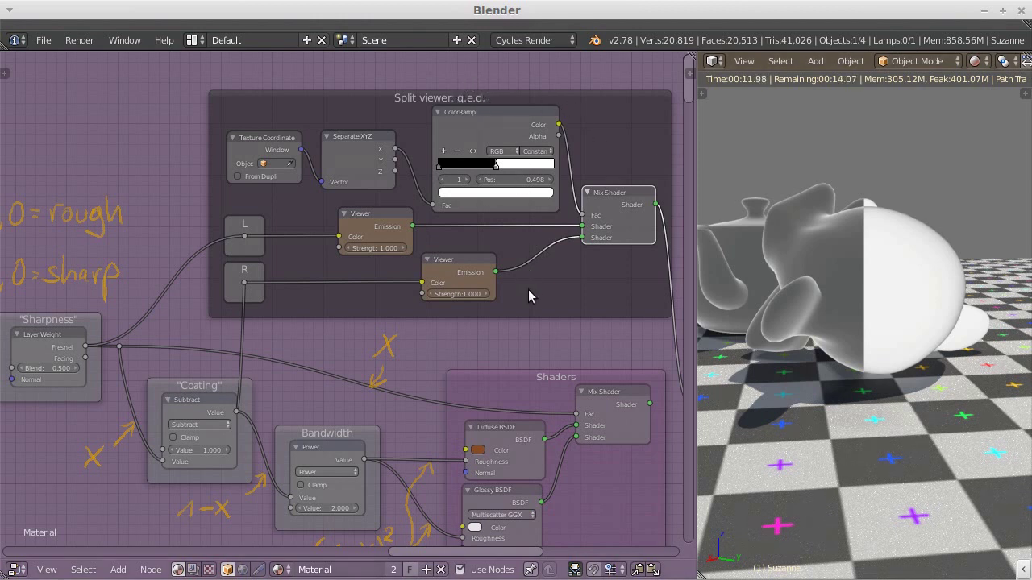
middle_drag(534, 297, 457, 313)
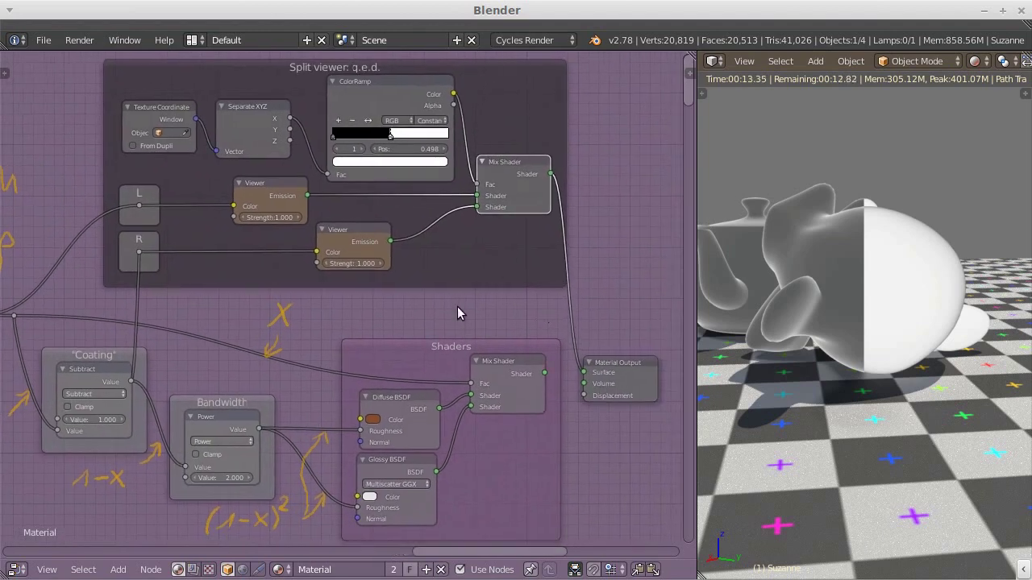
ctrl+shift+click(496, 360)
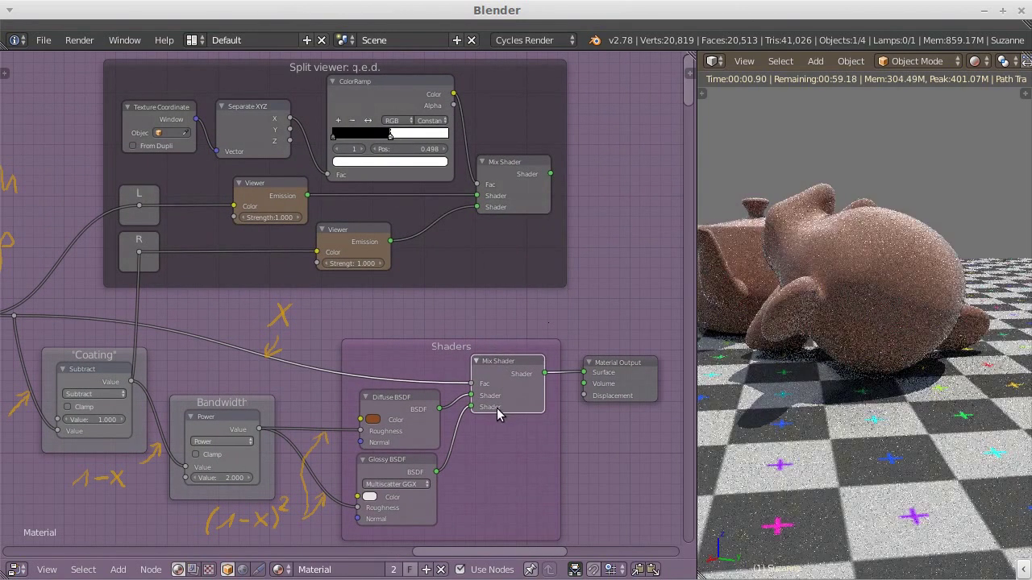
mouse_move(498, 414)
middle_down()
mouse_move(534, 390)
mouse_move(546, 300)
mouse_move(533, 254)
middle_up()
Zoom into the collapsed Dielectric Material frame and render it on the models as glossy coated brown.
middle_drag(530, 456, 536, 121)
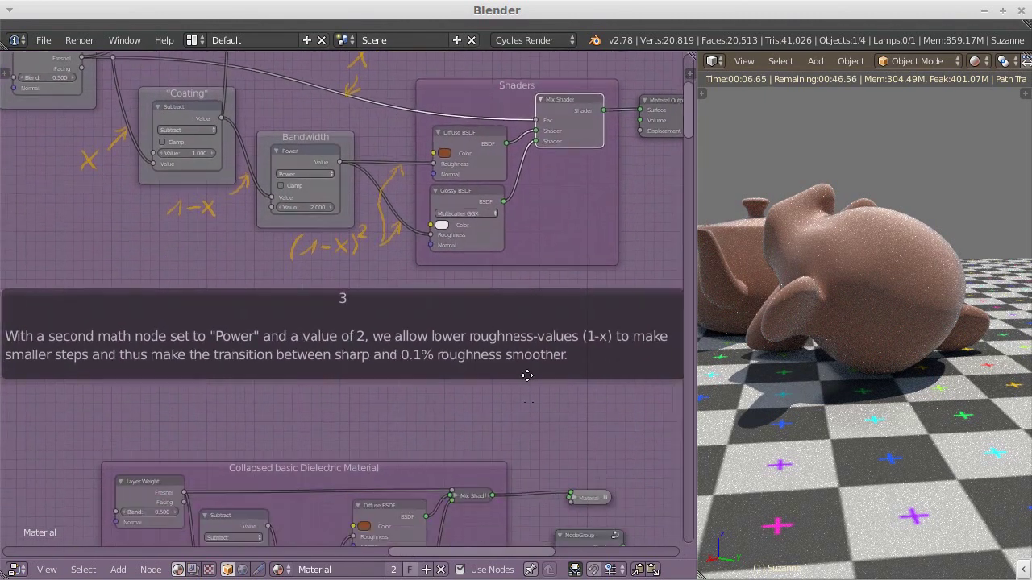
scroll(318, 234, up, 1)
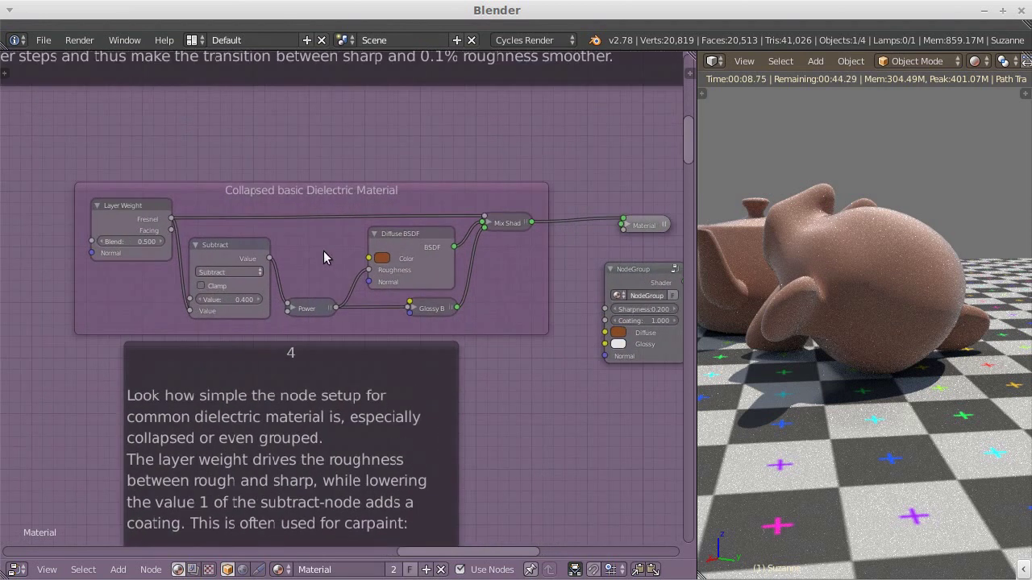
scroll(323, 251, up, 1)
mouse_move(323, 251)
middle_down()
mouse_move(308, 220)
mouse_move(298, 234)
middle_up()
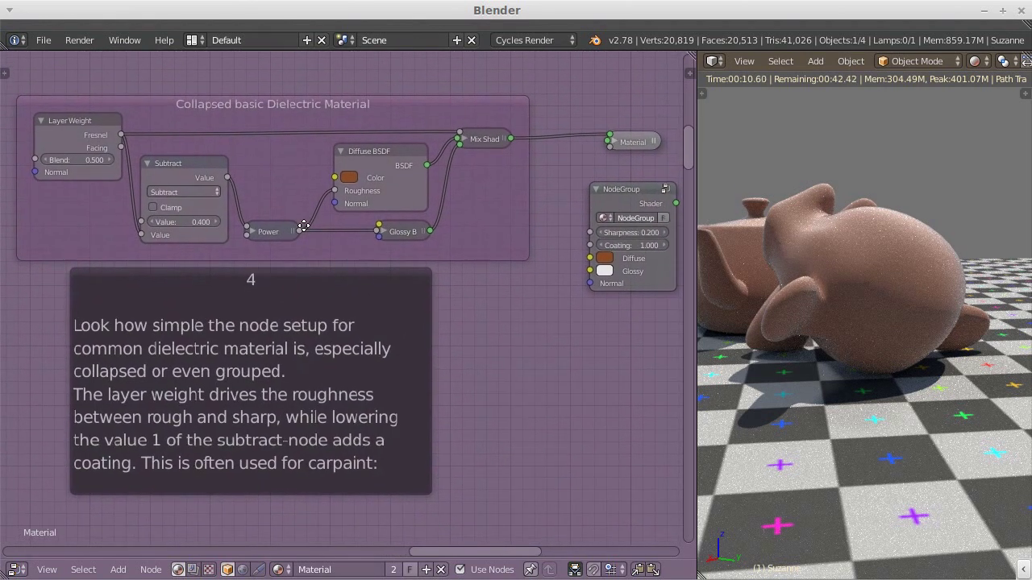
click(622, 154)
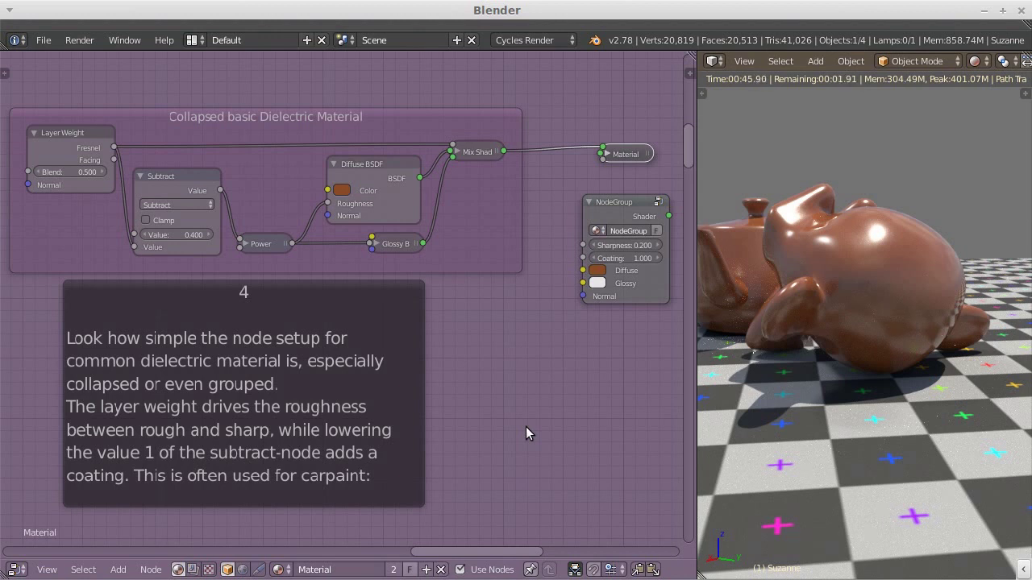
middle_drag(526, 434, 412, 520)
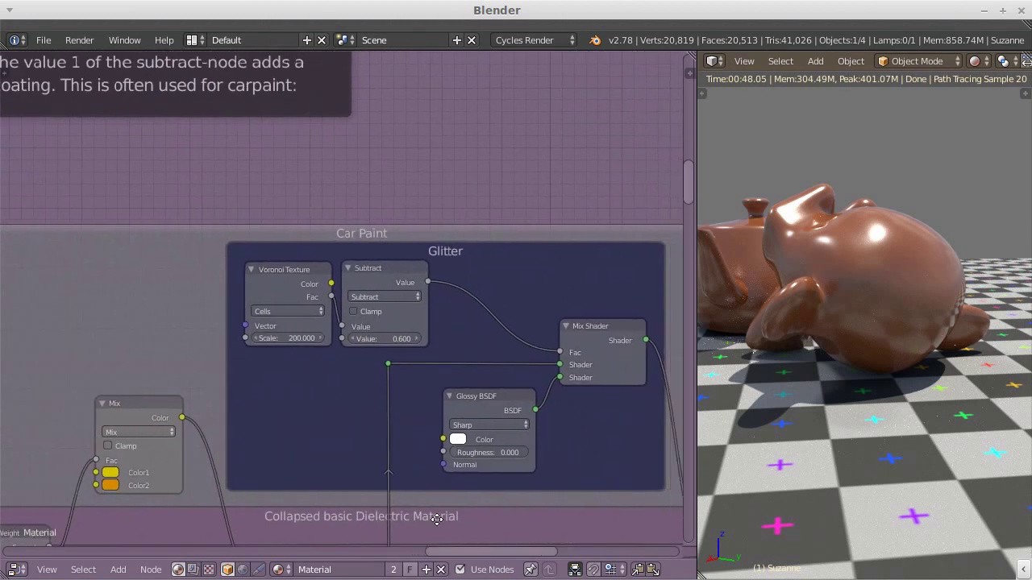
Zoom out over the Car Paint setup and render its gold glitter material on the models.
scroll(422, 514, down, 1)
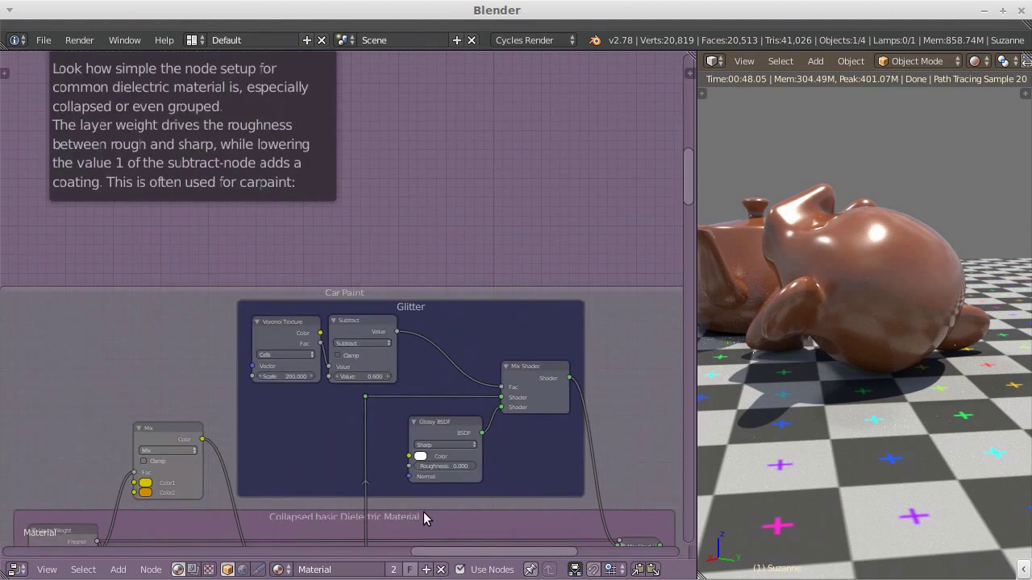
mouse_move(423, 512)
middle_down()
mouse_move(191, 361)
mouse_move(192, 315)
middle_up()
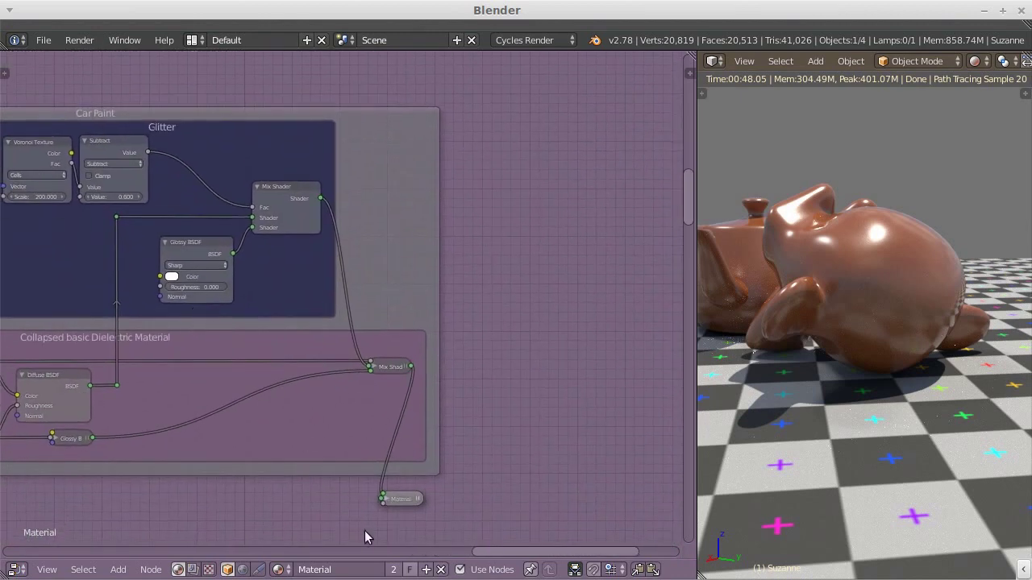
click(393, 500)
middle_drag(211, 471, 504, 510)
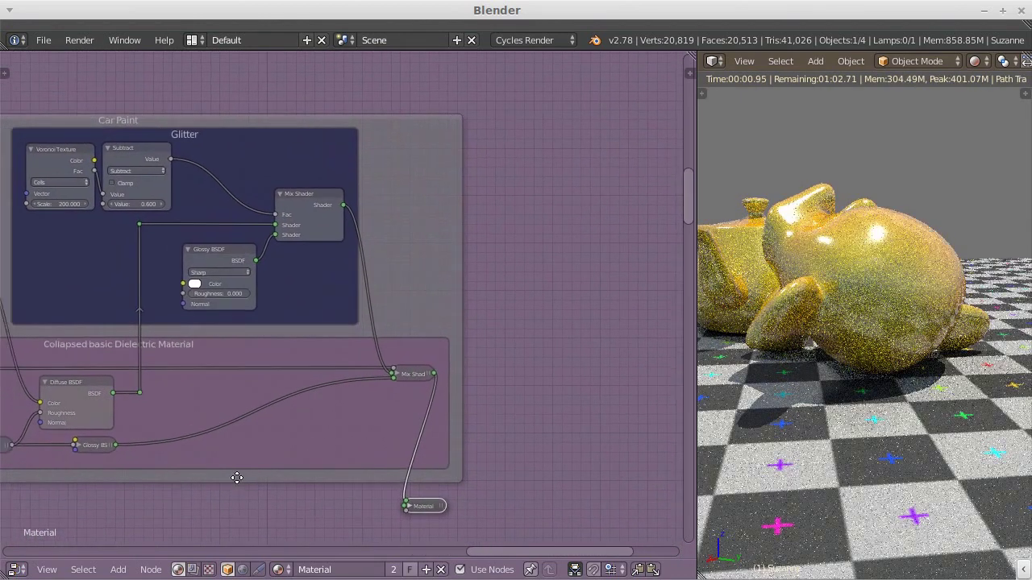
Inspect the Glitter frame's Glossy BSDF and Mix Shader nodes, then pan down to the Cork example.
scroll(440, 212, up, 2)
middle_drag(440, 212, 360, 276)
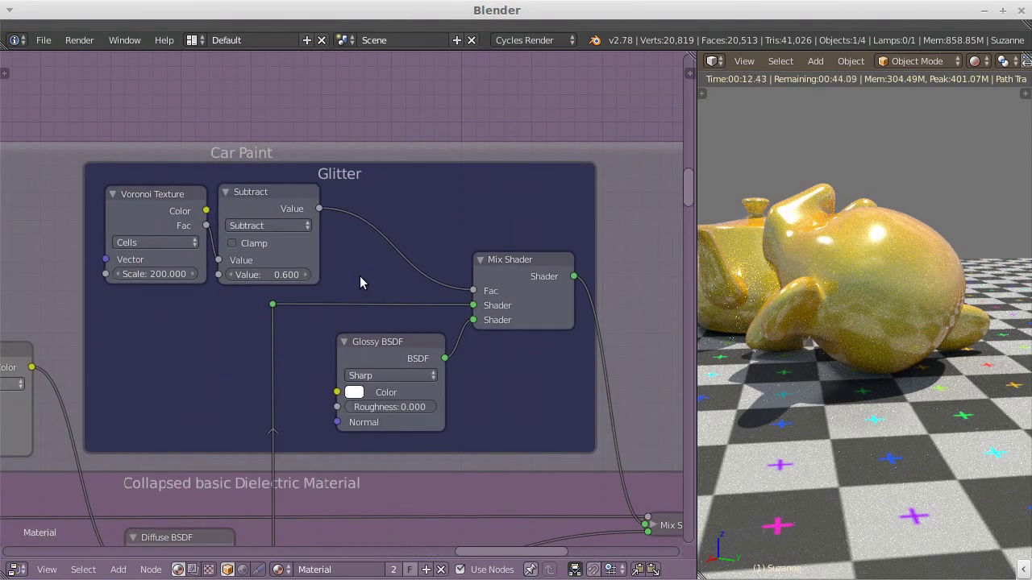
mouse_move(361, 282)
middle_down()
mouse_move(557, 175)
mouse_move(690, 85)
middle_up()
mouse_move(566, 301)
middle_down()
mouse_move(179, 288)
mouse_move(302, 358)
mouse_move(359, 372)
middle_up()
scroll(179, 288, down, 2)
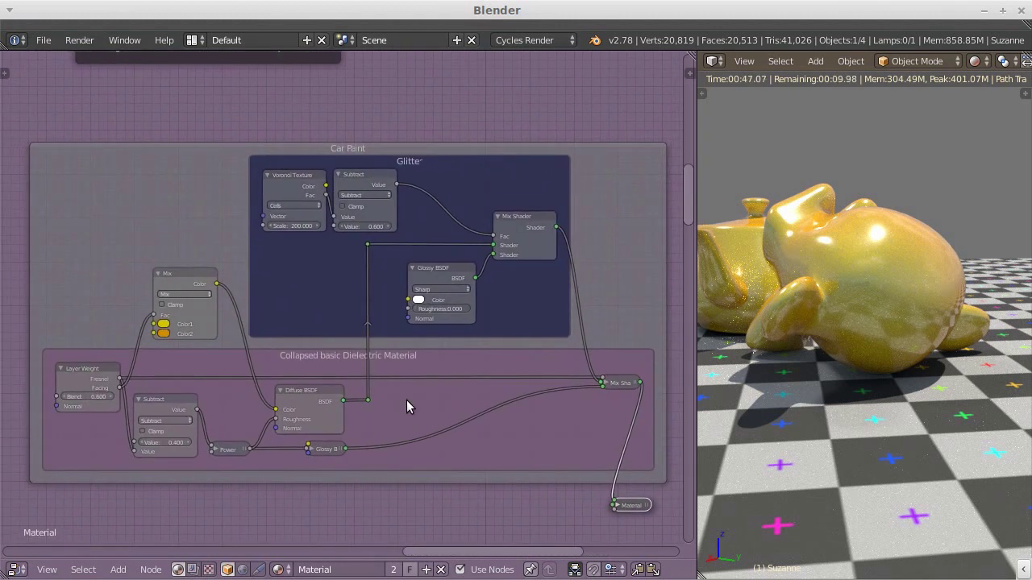
scroll(406, 399, up, 1)
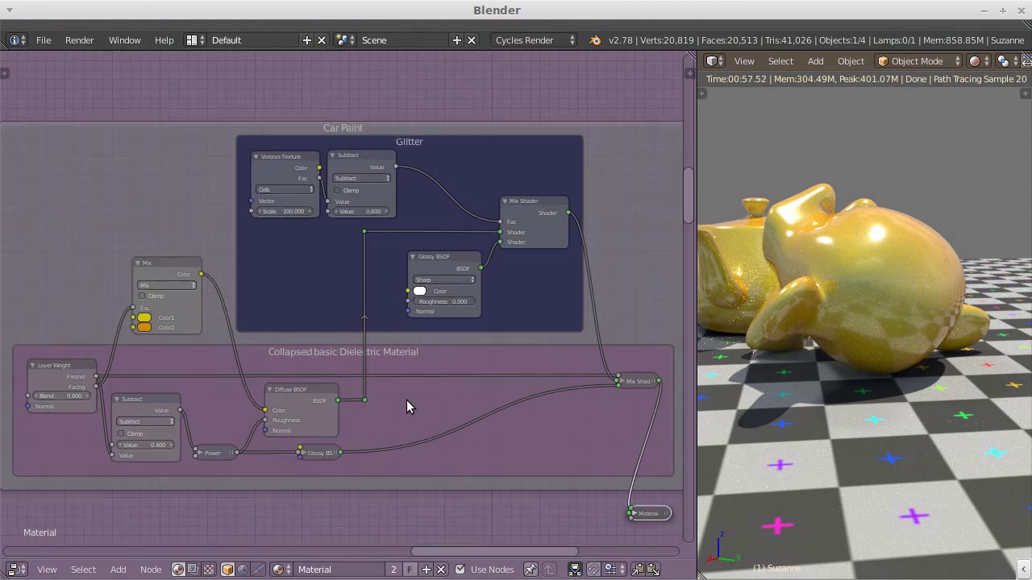
mouse_move(406, 400)
middle_down()
mouse_move(396, 357)
mouse_move(398, 166)
mouse_move(406, 97)
mouse_move(430, 396)
mouse_move(443, 263)
mouse_move(435, 73)
mouse_move(419, 502)
middle_up()
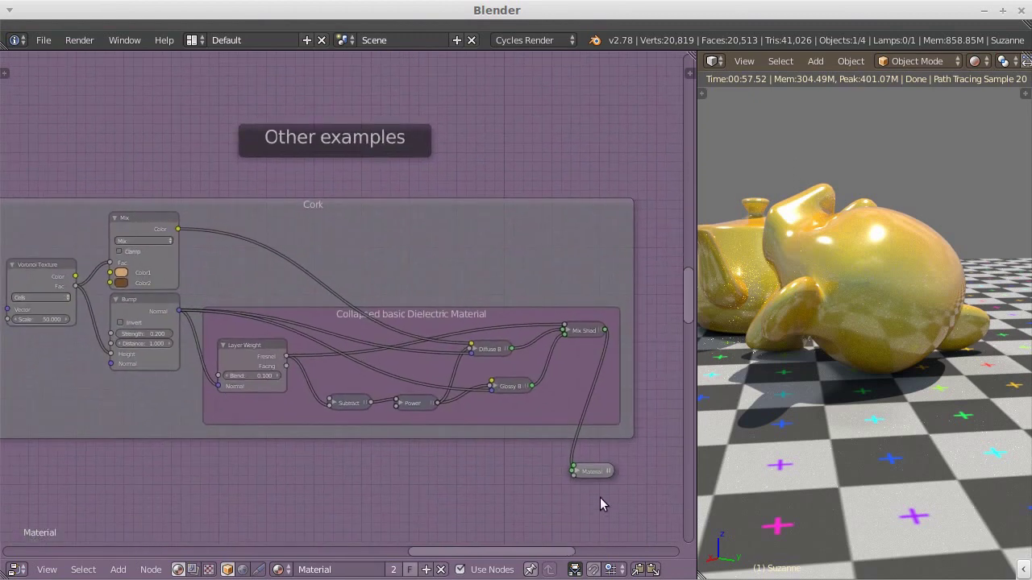
Activate the Cork Material Output so the models render in cork, then look over its node tree.
click(601, 470)
scroll(326, 466, up, 1)
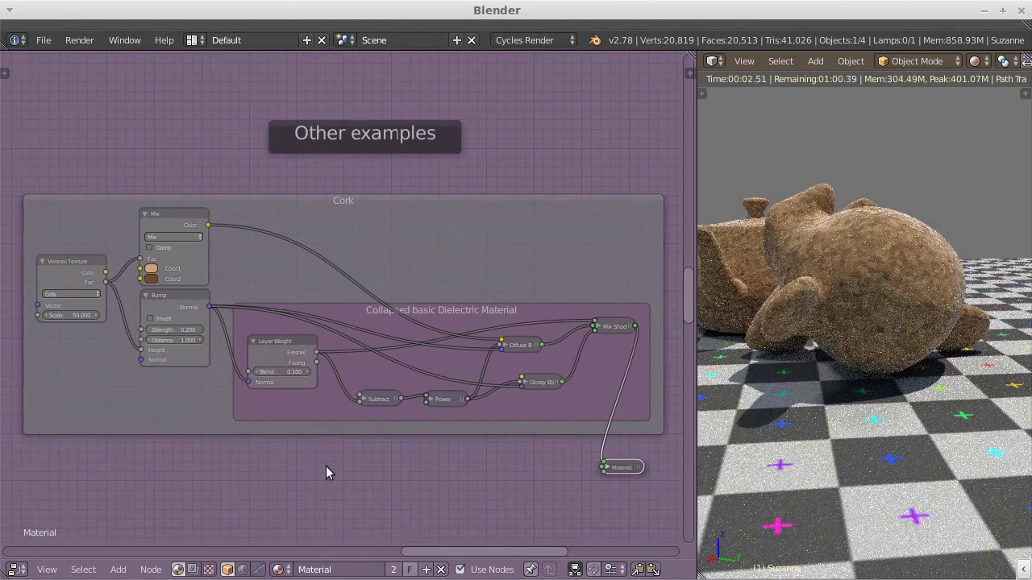
scroll(325, 466, up, 1)
middle_drag(329, 483, 329, 499)
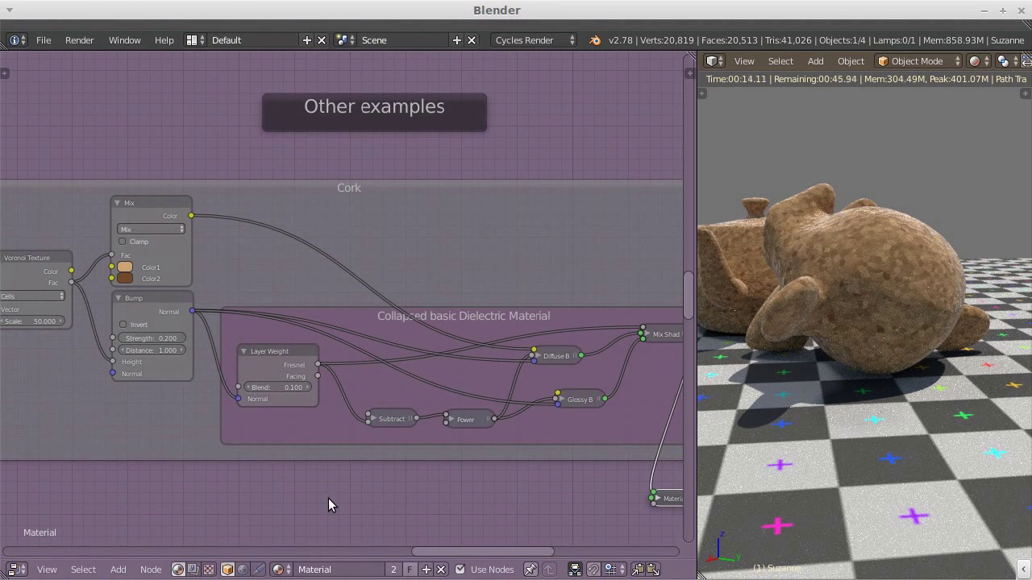
mouse_move(329, 505)
middle_down()
mouse_move(342, 506)
mouse_move(317, 491)
middle_up()
scroll(342, 506, down, 1)
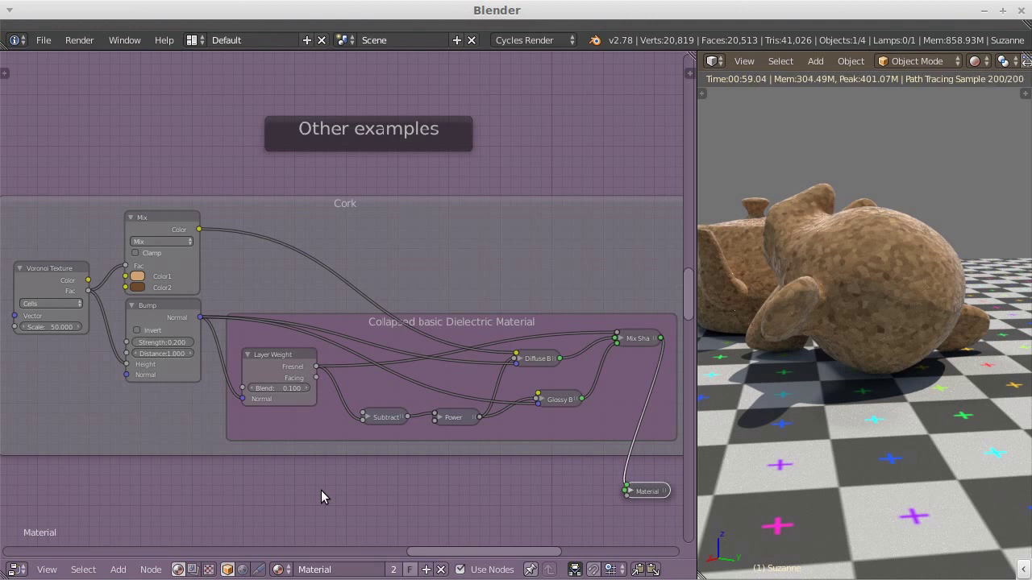
mouse_move(322, 490)
middle_down()
mouse_move(325, 441)
mouse_move(78, 143)
middle_up()
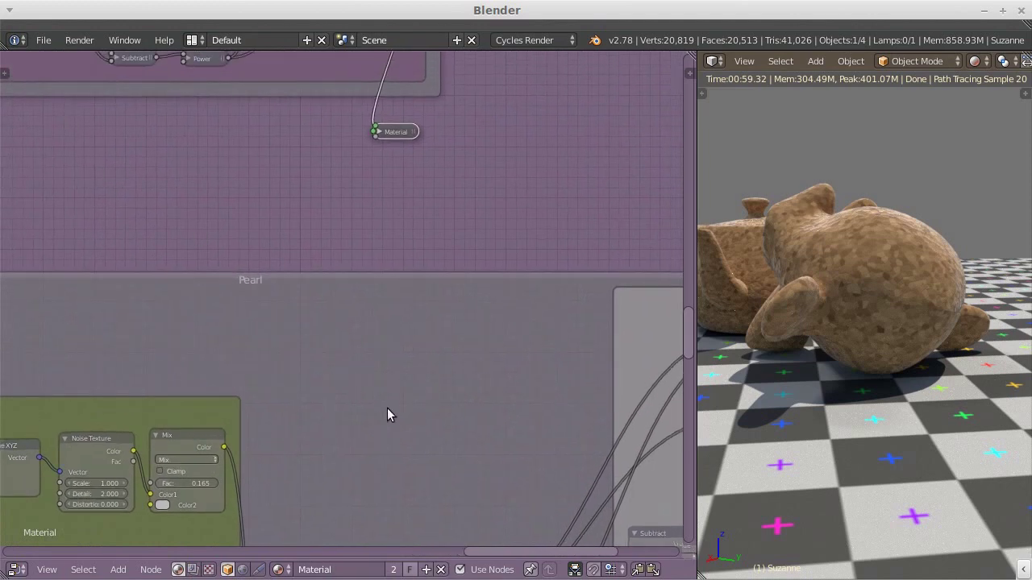
Render the models in pearly white Pearl, browse its Oil-Film frame, then switch the render to Gold.
middle_drag(387, 415, 567, 272)
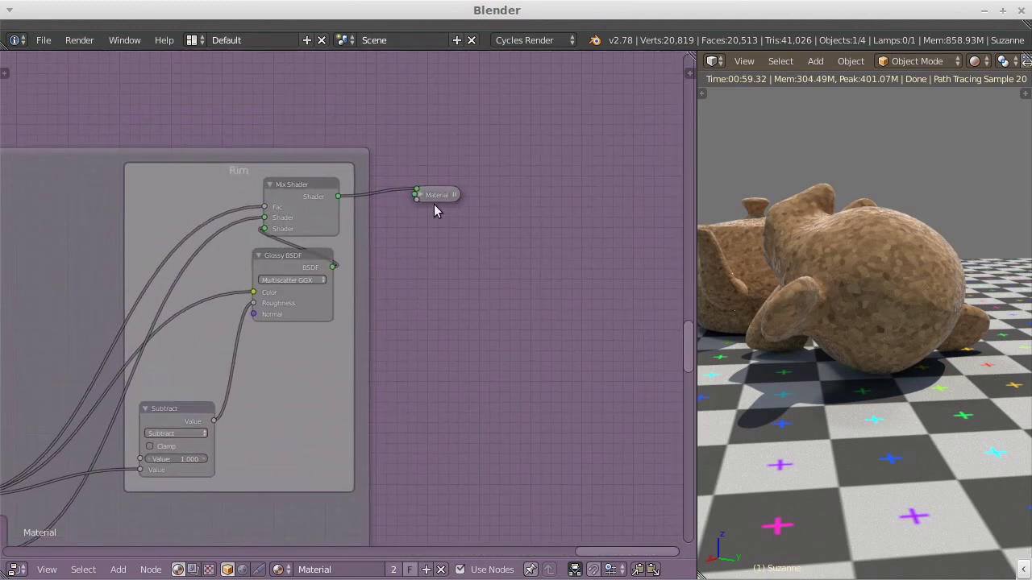
click(446, 201)
mouse_move(433, 246)
middle_down()
mouse_move(680, 182)
mouse_move(650, 158)
middle_up()
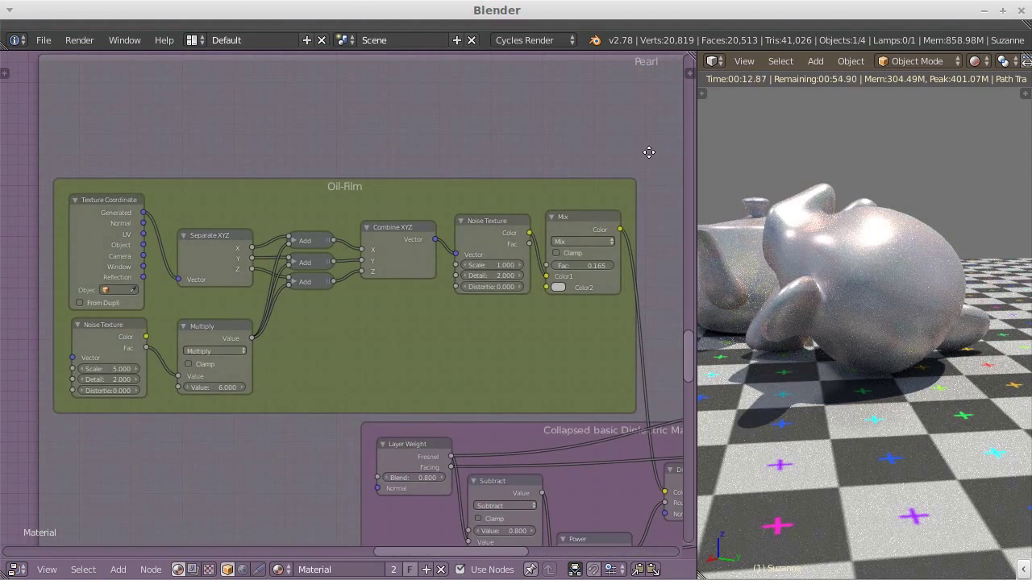
mouse_move(648, 152)
middle_down()
mouse_move(583, 85)
mouse_move(484, 516)
mouse_move(383, 460)
mouse_move(299, 472)
mouse_move(156, 52)
mouse_move(49, 110)
mouse_move(45, 153)
mouse_move(76, 166)
mouse_move(283, 158)
mouse_move(356, 218)
middle_up()
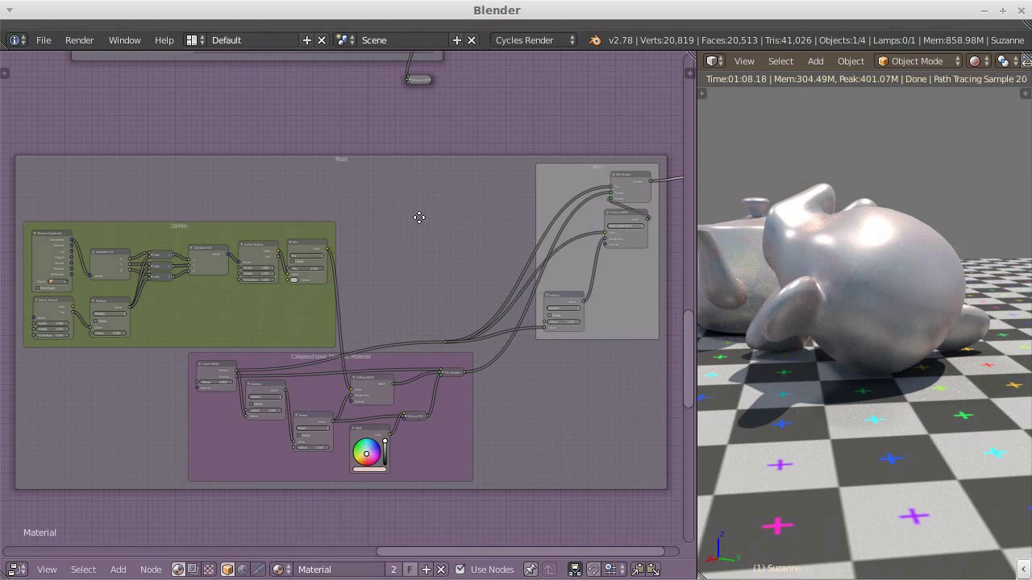
middle_drag(419, 217, 524, 366)
click(549, 465)
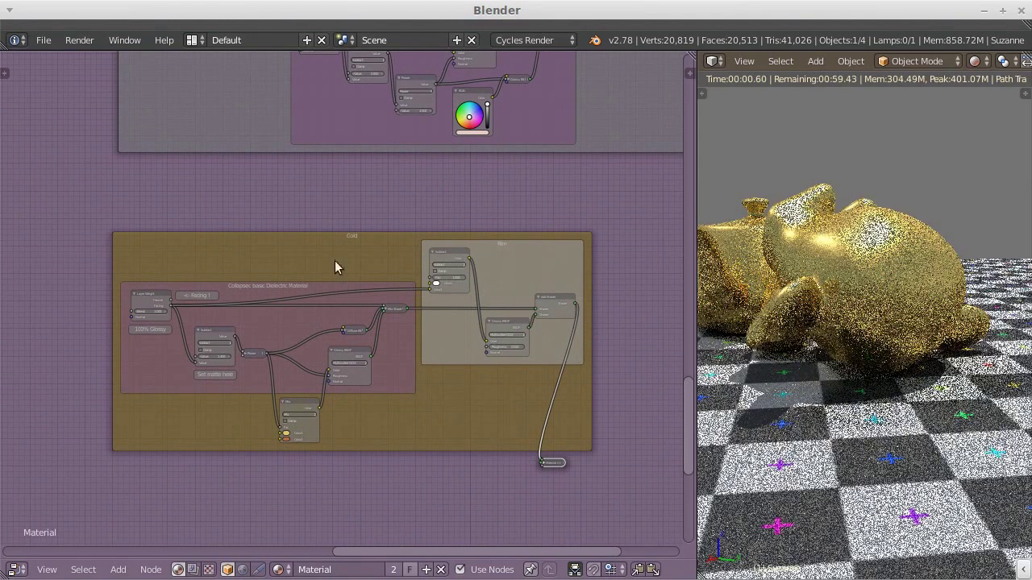
scroll(371, 214, up, 2)
scroll(348, 289, up, 1)
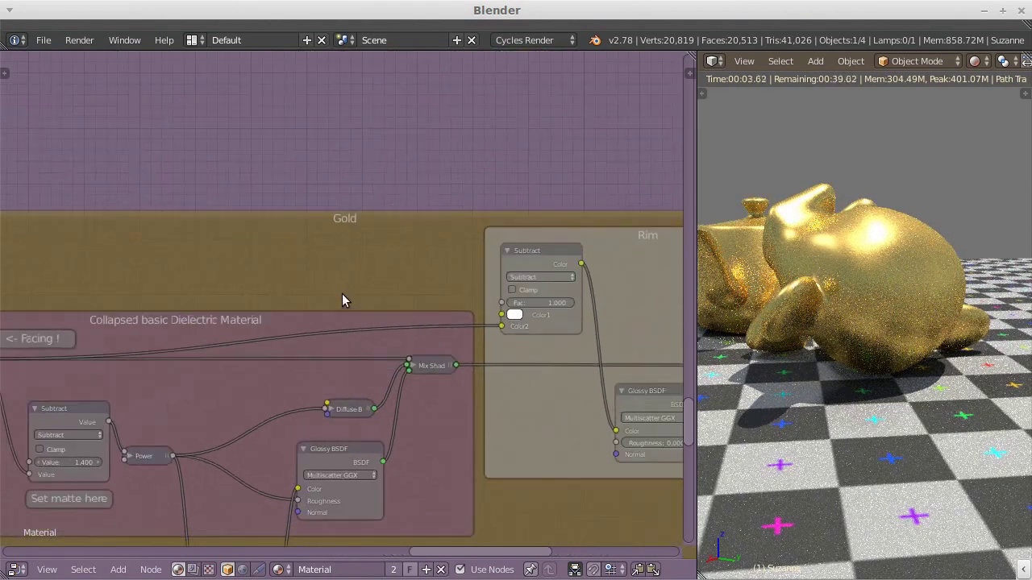
scroll(345, 292, up, 1)
scroll(354, 294, up, 1)
scroll(360, 295, up, 1)
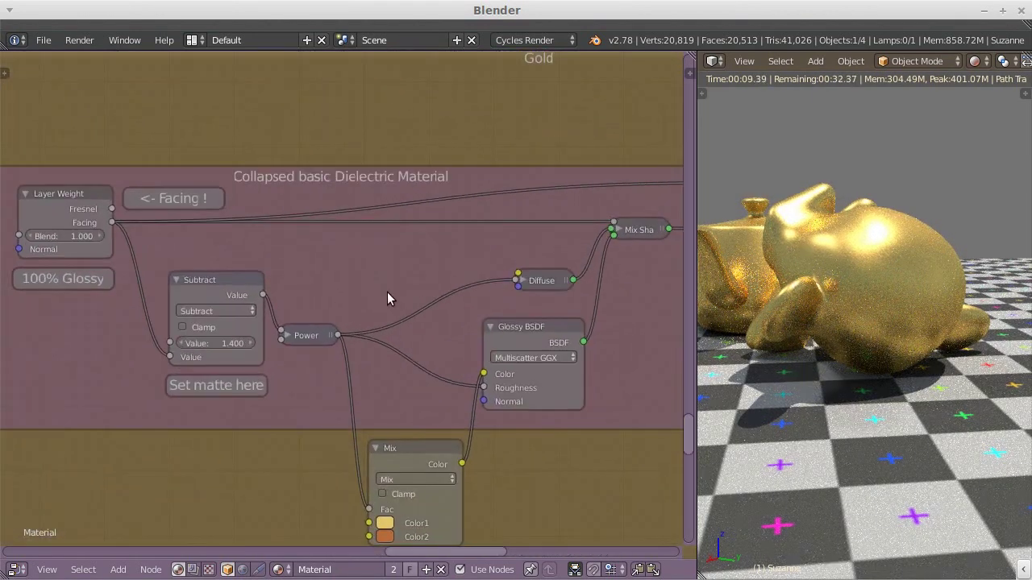
mouse_move(387, 299)
middle_down()
mouse_move(74, 320)
mouse_move(540, 350)
middle_up()
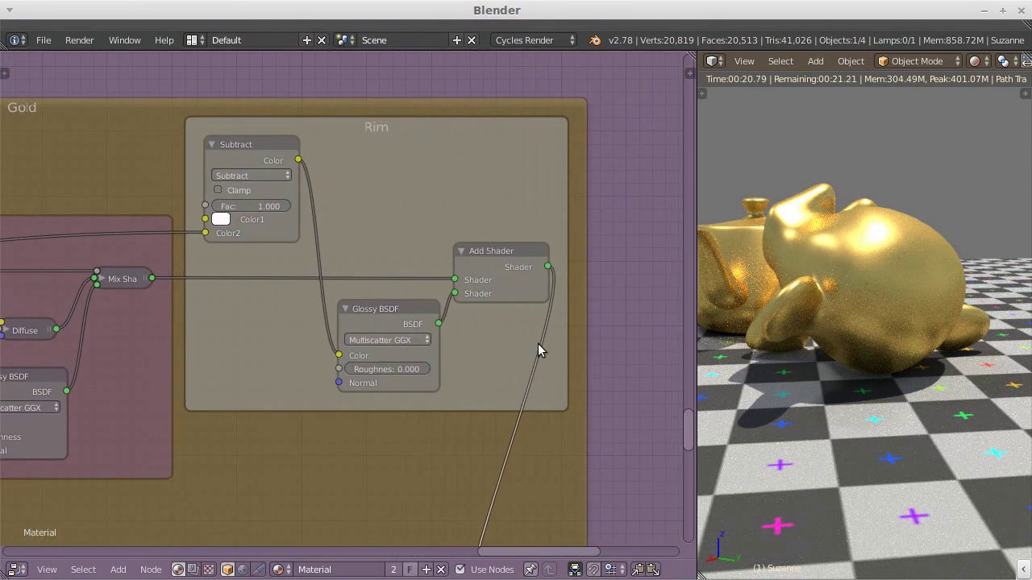
scroll(541, 351, down, 1)
scroll(311, 419, down, 2)
scroll(334, 396, down, 1)
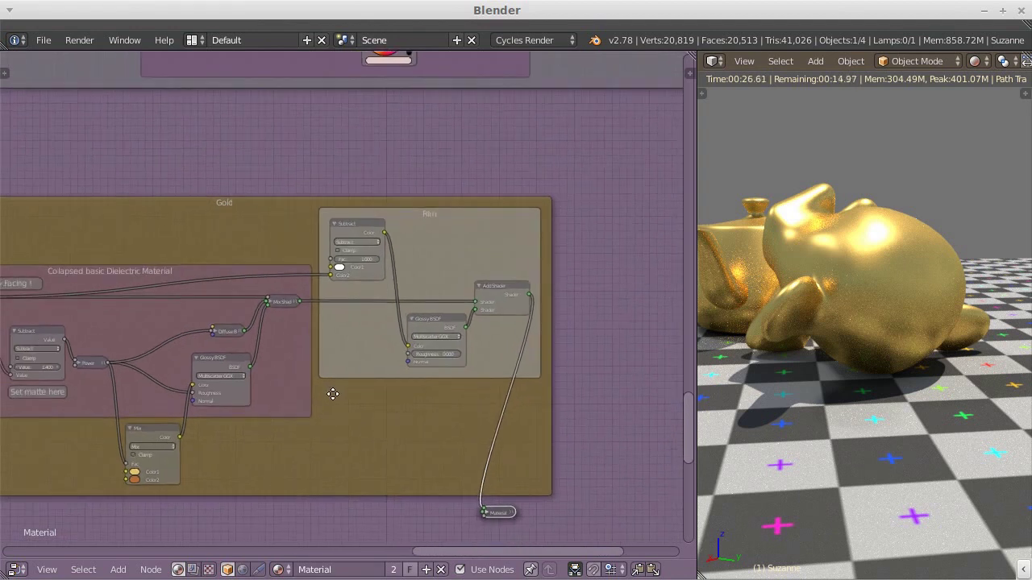
mouse_move(334, 396)
middle_down()
mouse_move(460, 364)
mouse_move(451, 365)
middle_up()
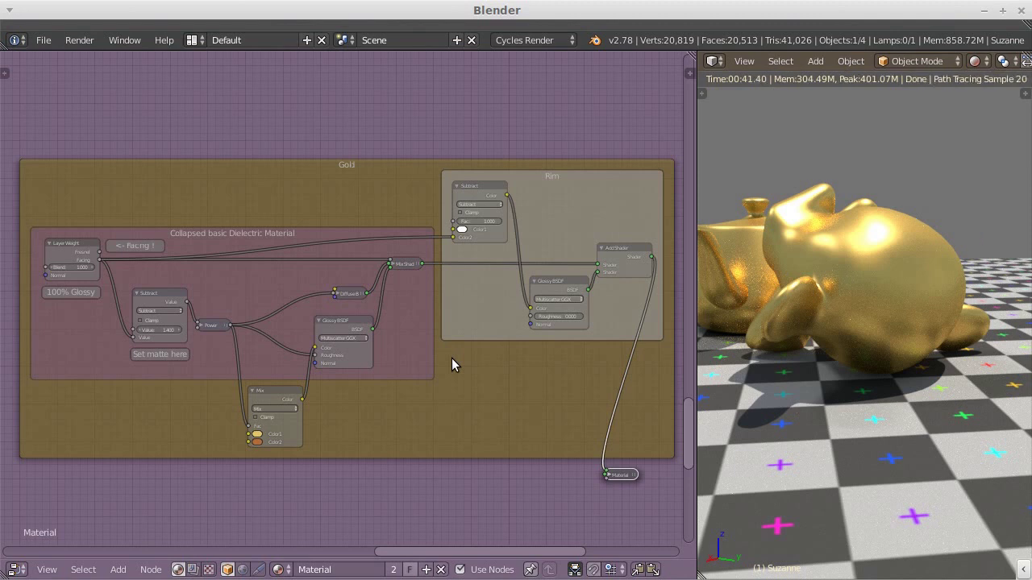
Switch the viewport render to the Skin material and zoom into its texture nodes.
mouse_move(452, 358)
middle_down()
mouse_move(437, 528)
mouse_move(533, 409)
middle_up()
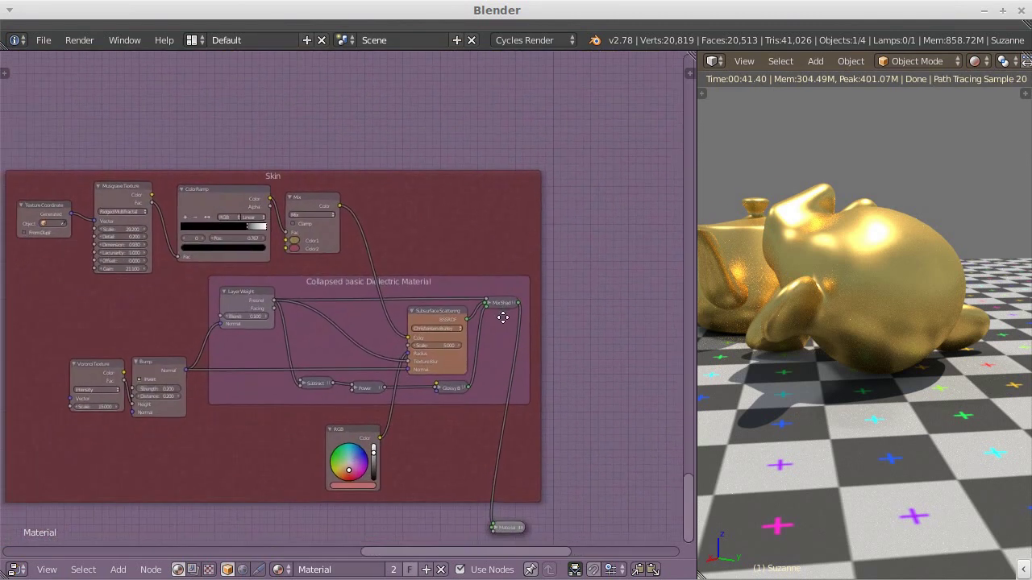
click(551, 489)
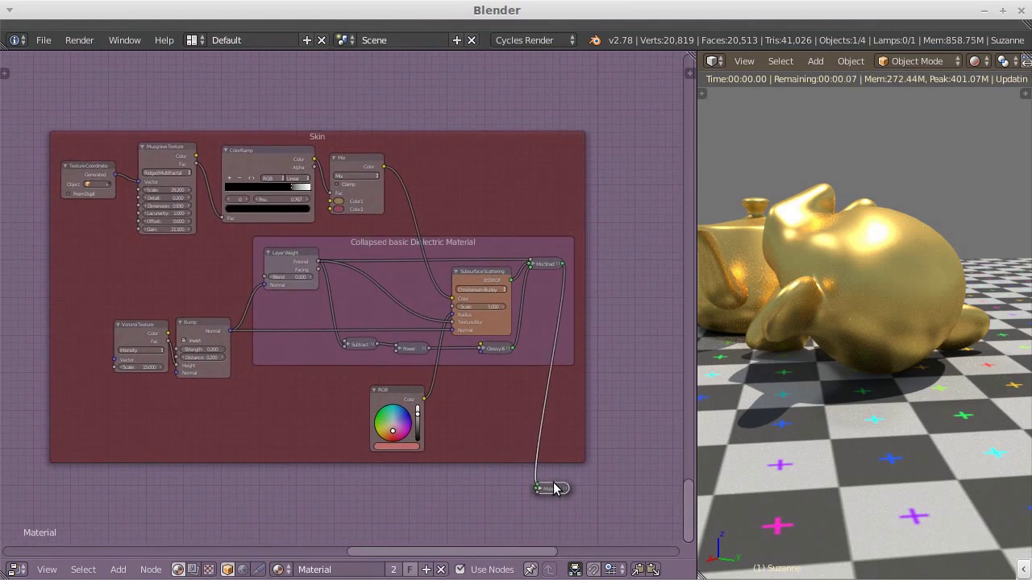
scroll(314, 132, up, 2)
scroll(313, 132, up, 3)
middle_drag(442, 196, 521, 198)
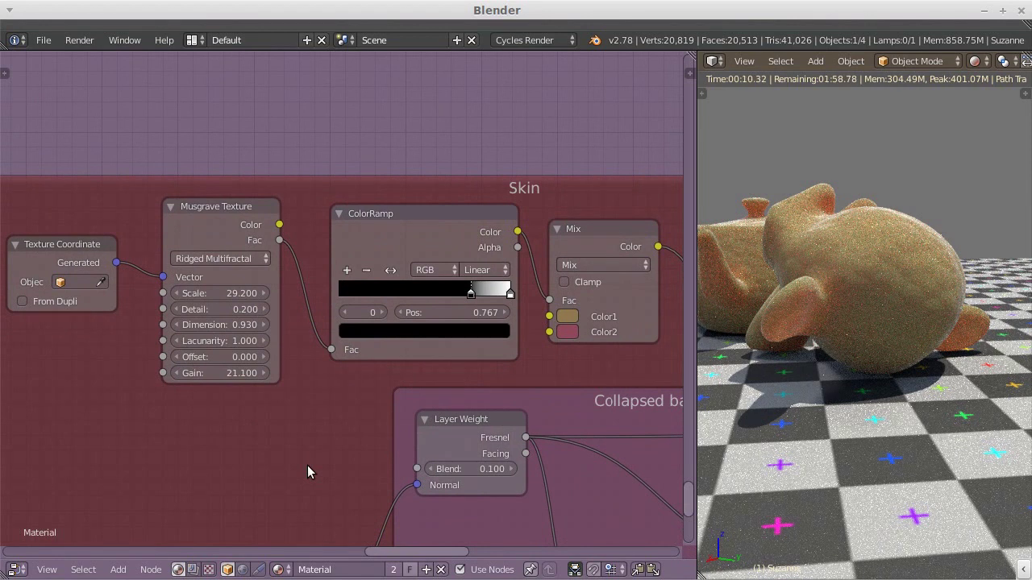
Look over the Voronoi and Bump nodes and the whole Skin Subsurface Scattering setup.
middle_drag(270, 428, 329, 190)
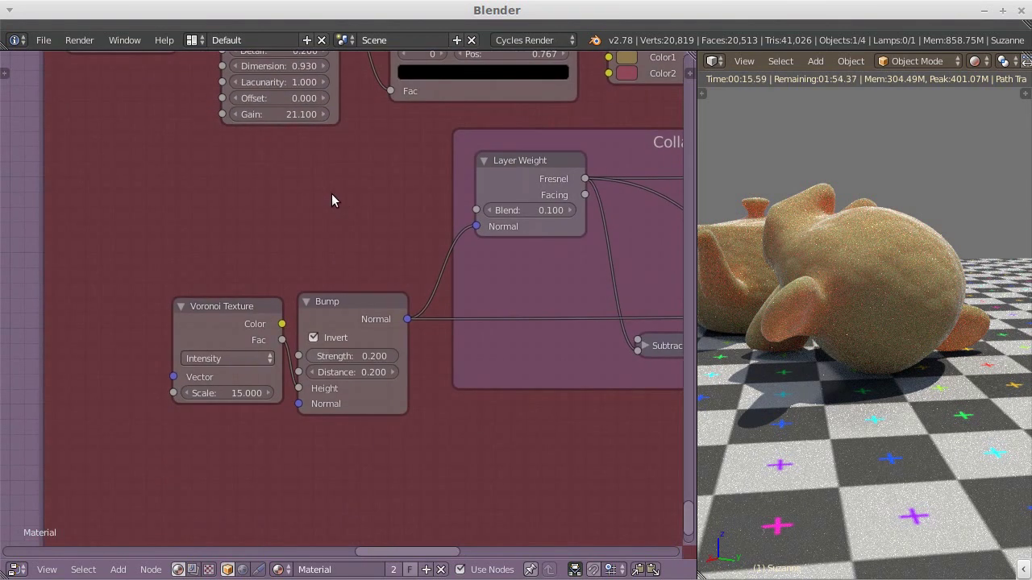
scroll(331, 194, down, 2)
mouse_move(167, 196)
middle_down()
mouse_move(35, 253)
mouse_move(166, 256)
middle_up()
scroll(18, 229, down, 1)
scroll(77, 260, up, 1)
scroll(59, 269, down, 1)
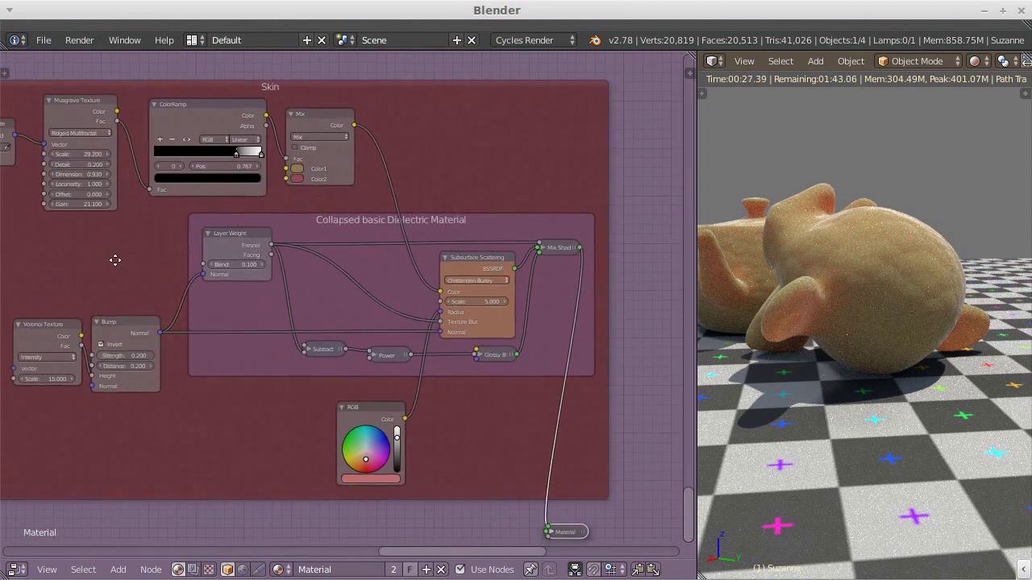